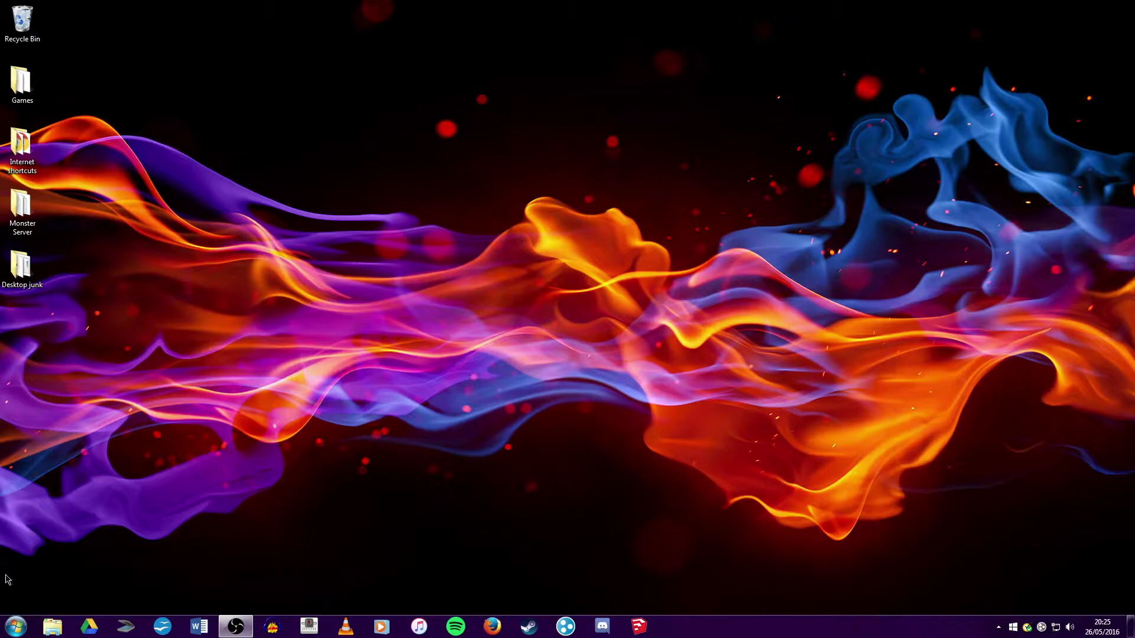
# - Go from the Start menu through Control Panel, Hardware and Sound, Power Options to the Balanced plan settings
pyautogui.click(16, 627)
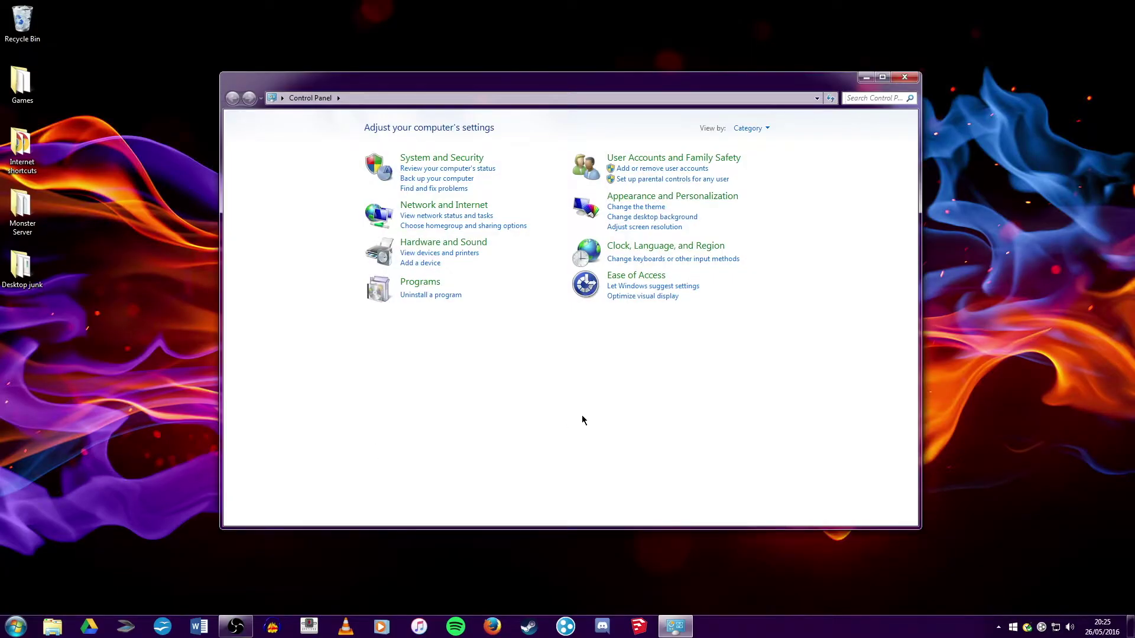
pyautogui.click(16, 626)
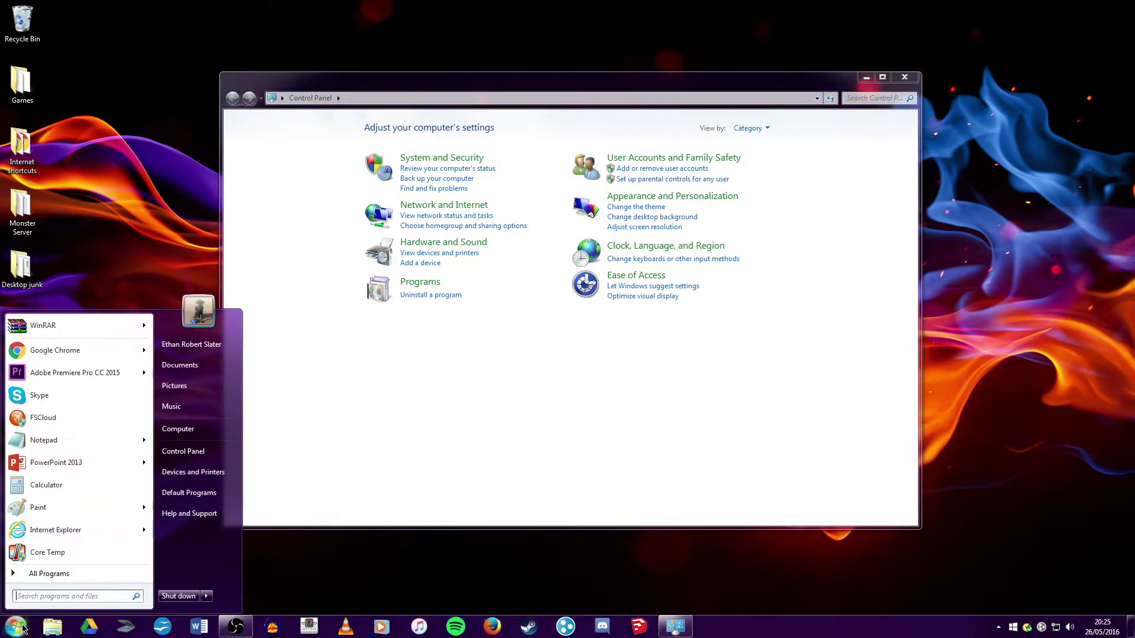
pyautogui.click(57, 596)
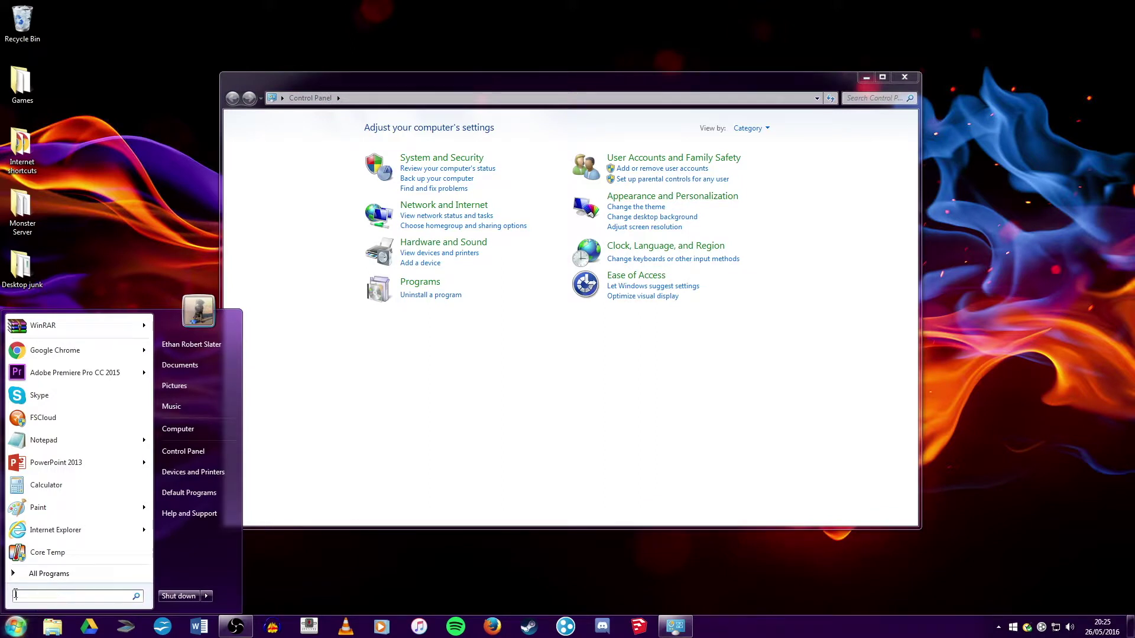
pyautogui.click(18, 631)
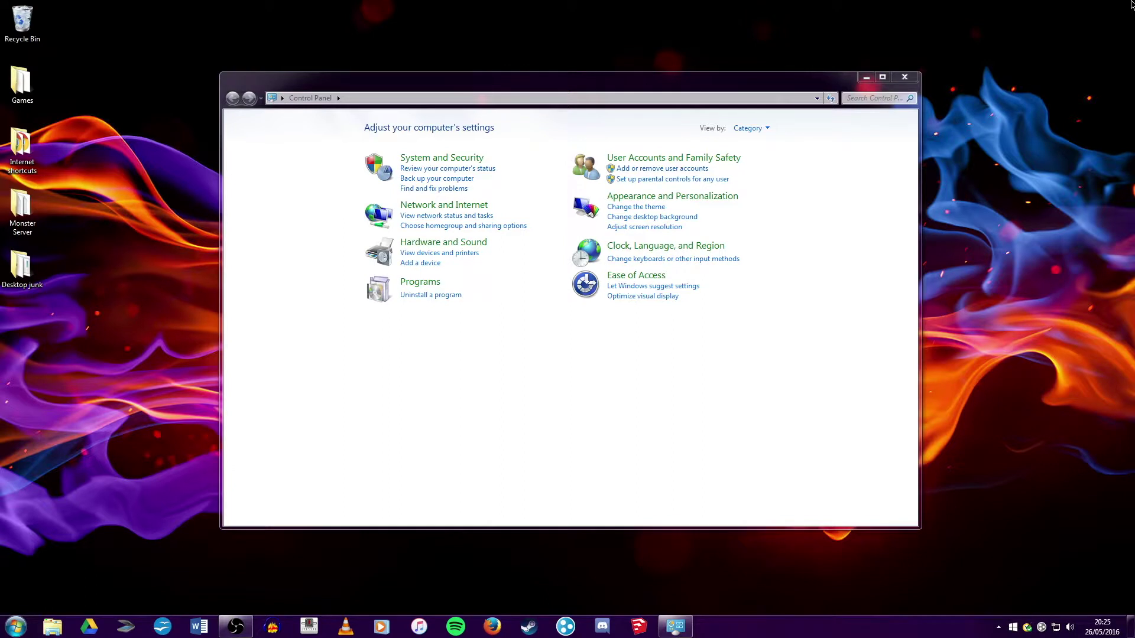
pyautogui.click(15, 627)
pyautogui.click(470, 564)
pyautogui.click(428, 244)
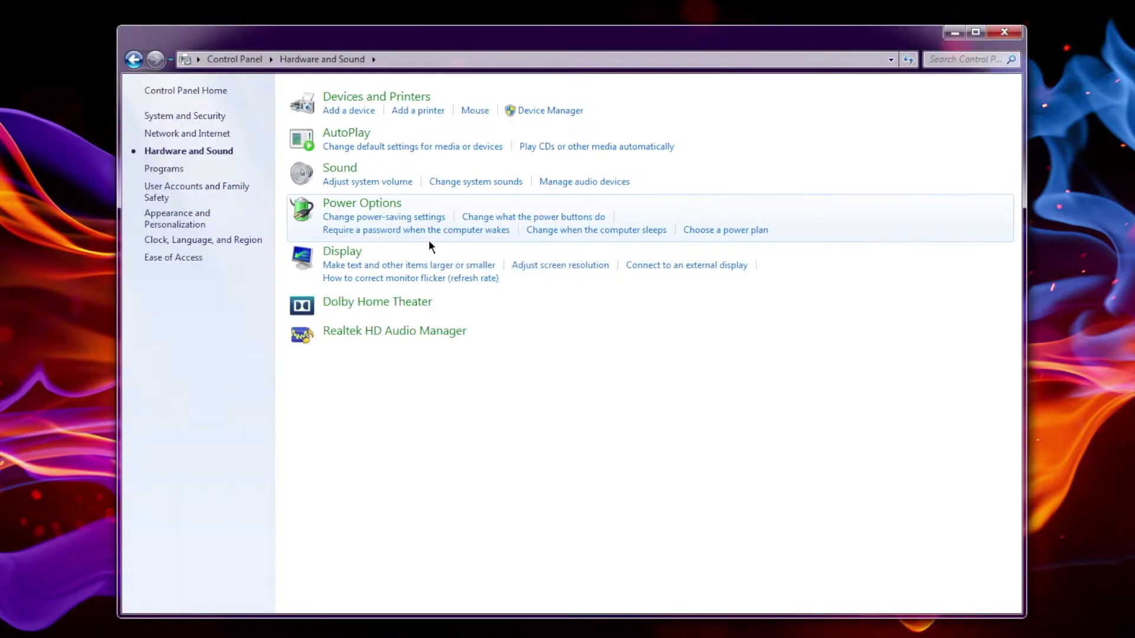
pyautogui.click(357, 204)
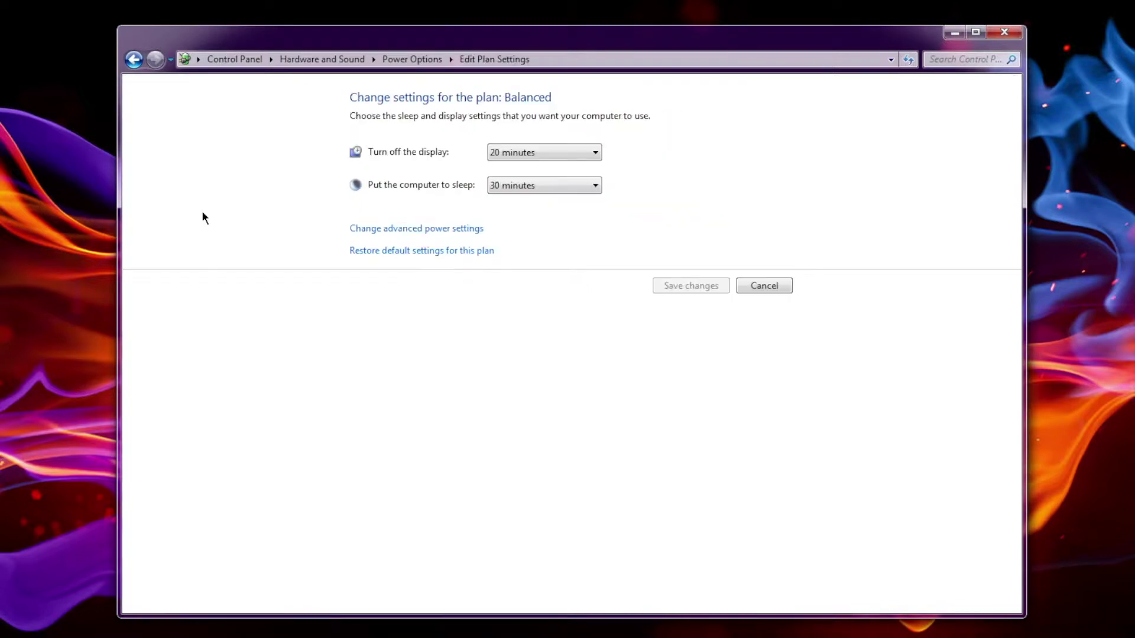
pyautogui.click(408, 230)
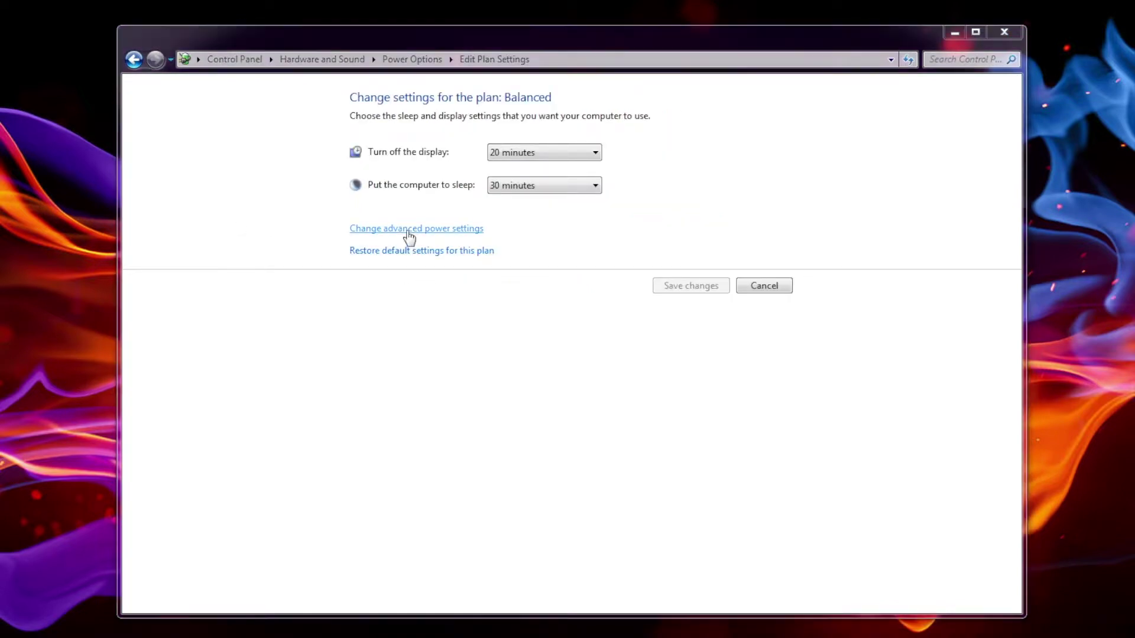
# - Expand the Sleep group and review the Sleep after, hybrid sleep, Hibernate after and wake timer values
pyautogui.moveTo(69, 43); pyautogui.dragTo(532, 98)
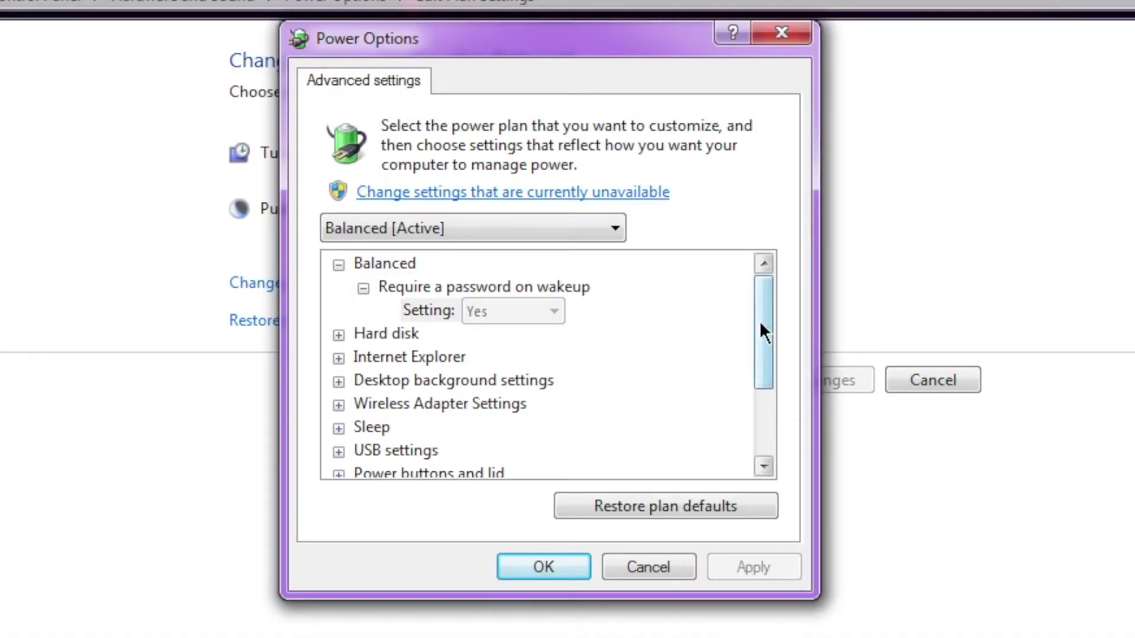
pyautogui.moveTo(760, 327); pyautogui.dragTo(760, 352)
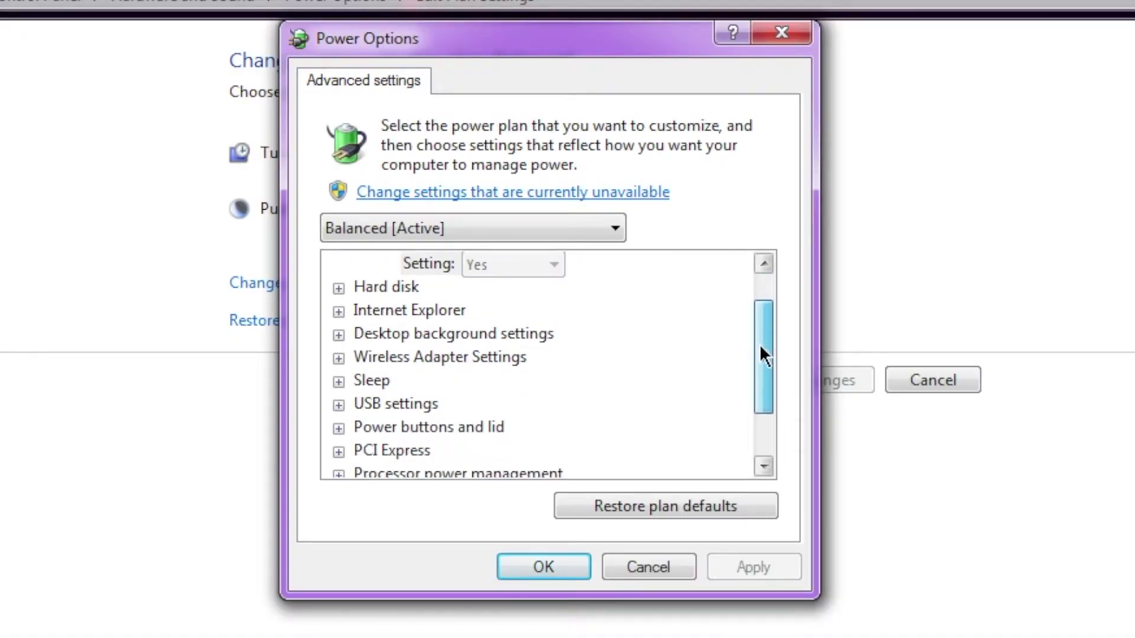
pyautogui.click(340, 381)
pyautogui.scroll(-1, 767, 354)
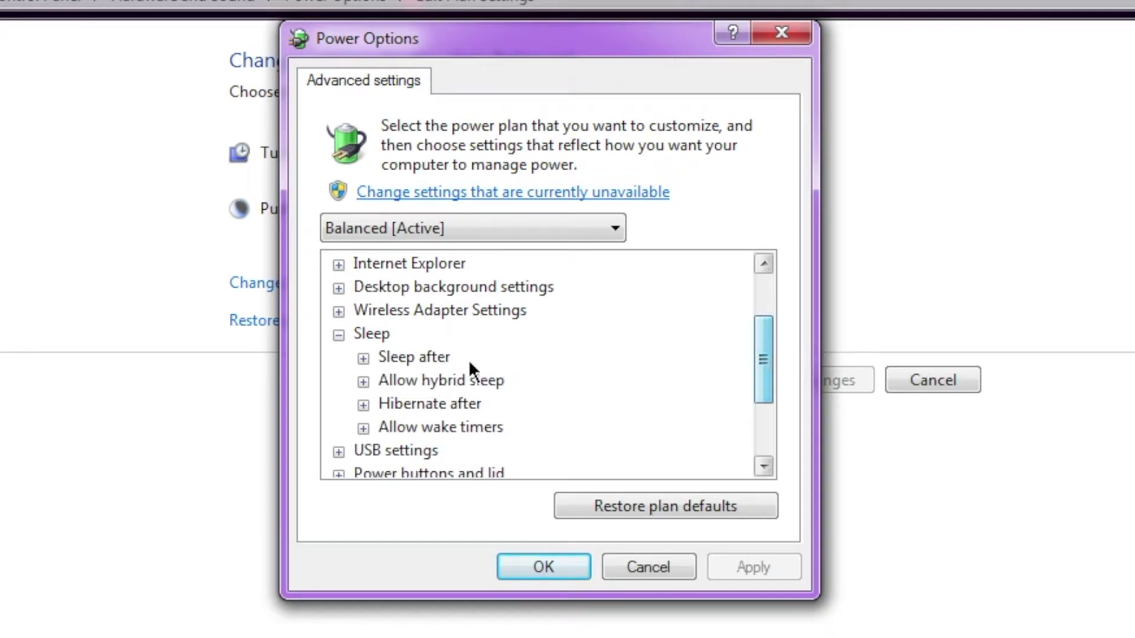
pyautogui.click(363, 358)
pyautogui.click(364, 405)
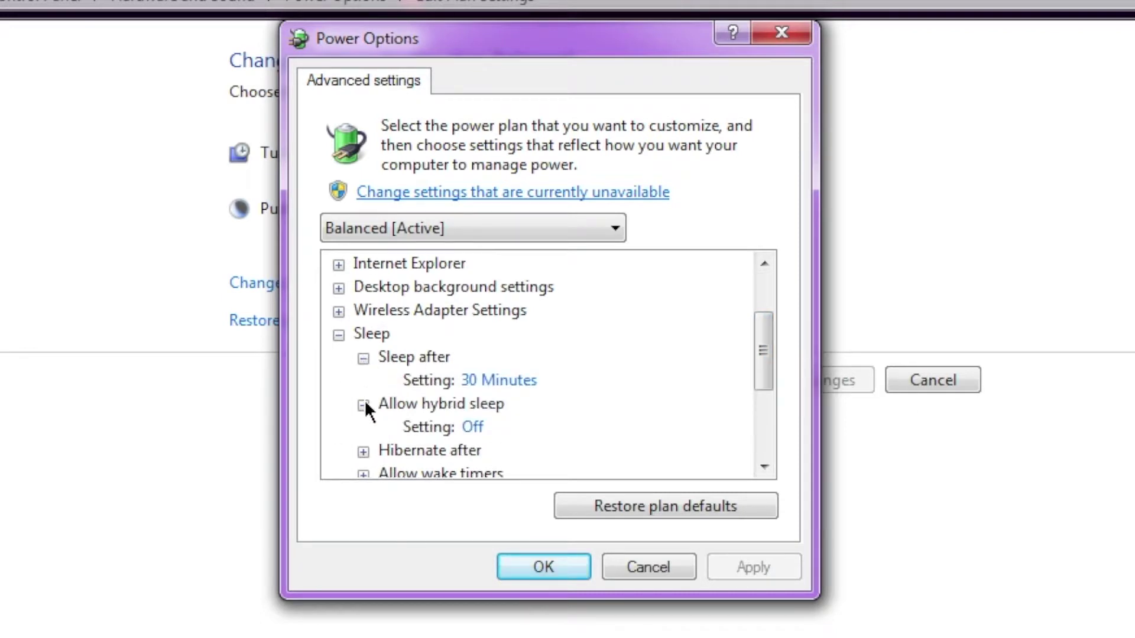
pyautogui.click(364, 450)
pyautogui.moveTo(761, 362); pyautogui.dragTo(761, 376)
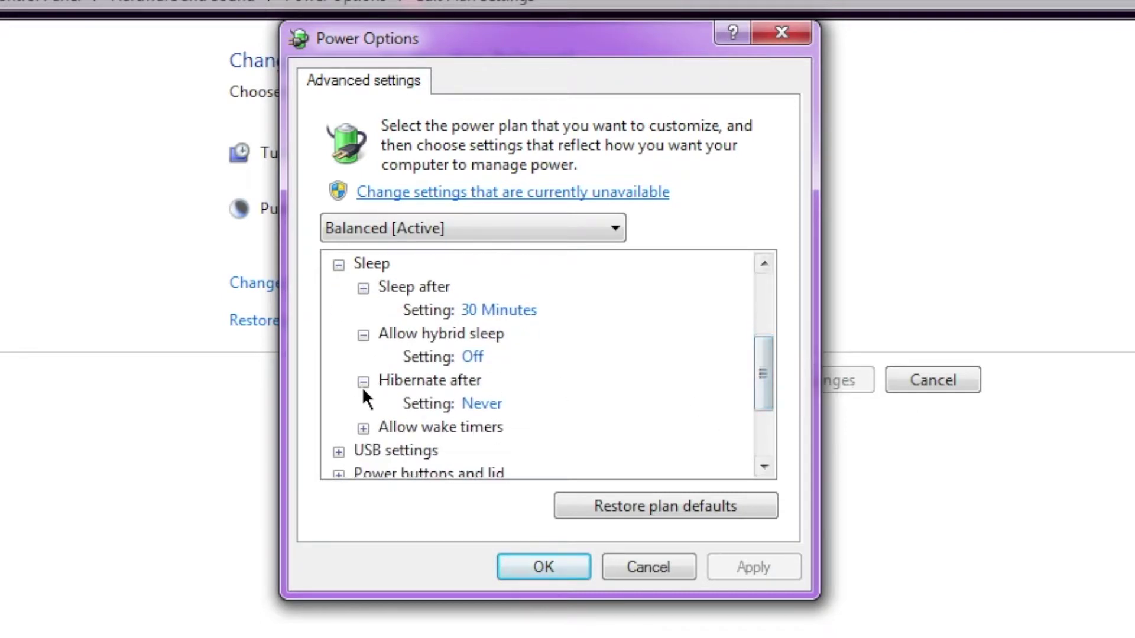
pyautogui.click(363, 428)
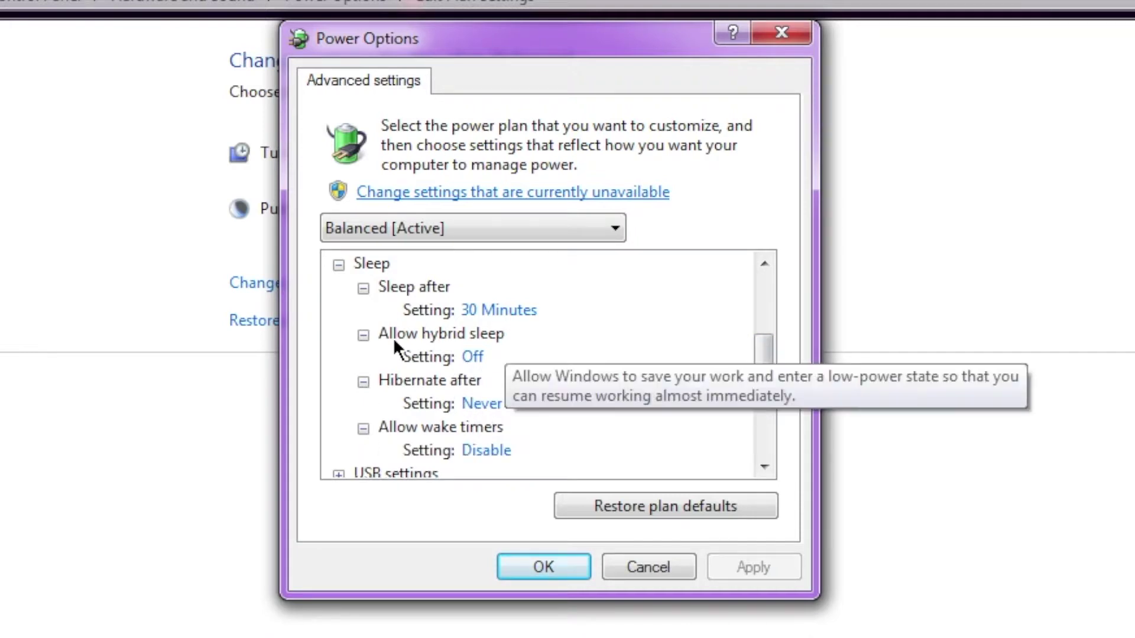
# - Set Allow hybrid sleep to Off, apply and save the settings, and close Control Panel
pyautogui.click(470, 357)
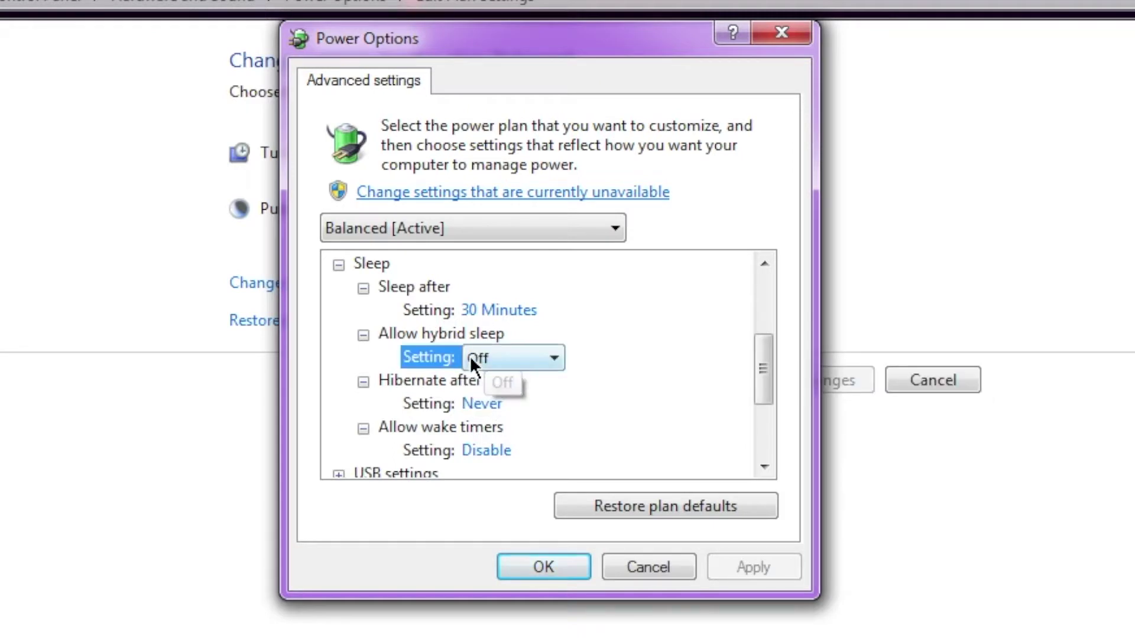
pyautogui.click(526, 361)
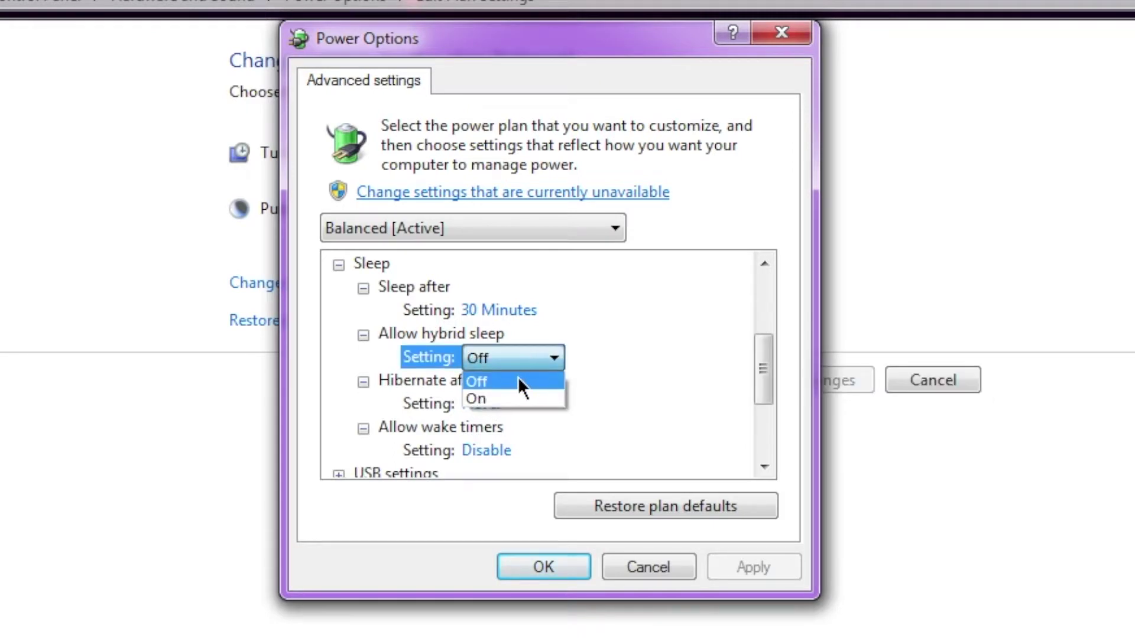
pyautogui.click(518, 381)
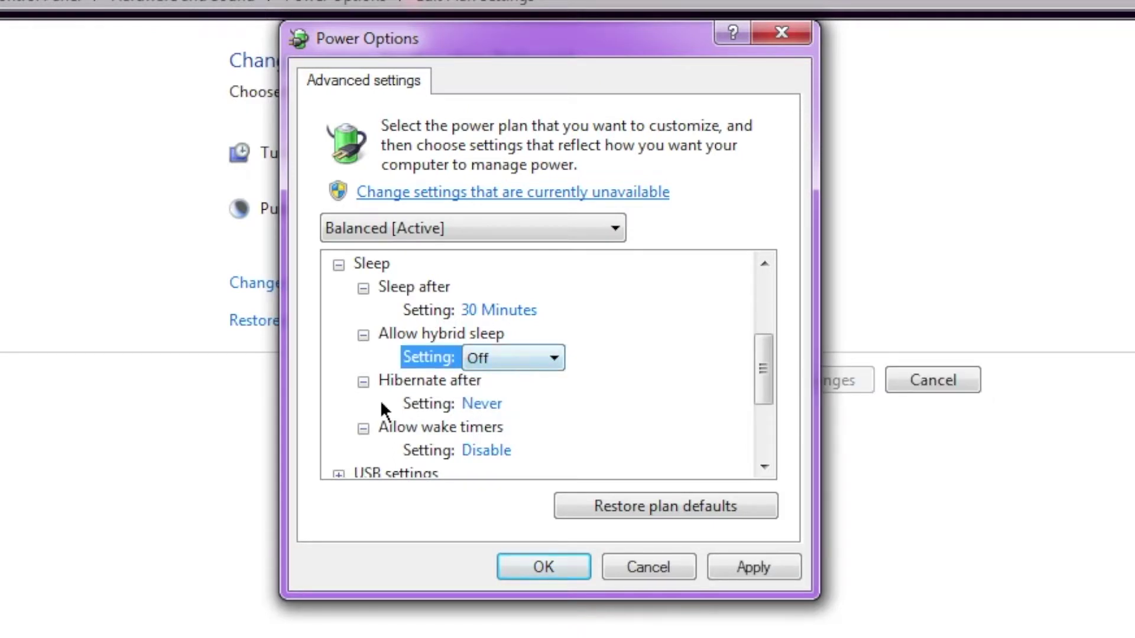
pyautogui.click(477, 404)
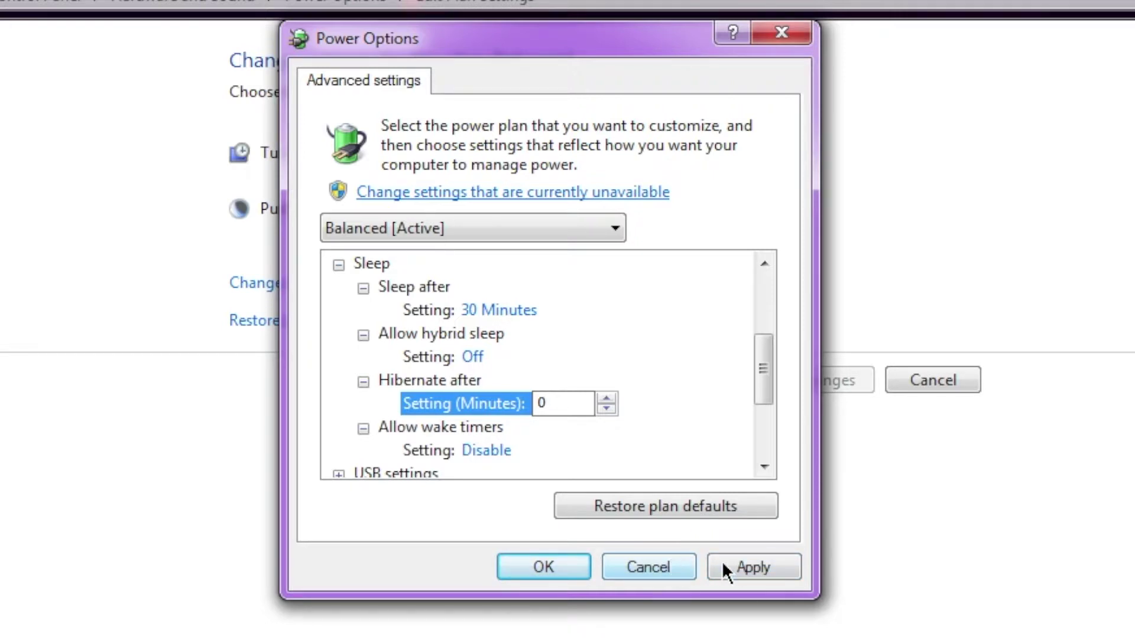
pyautogui.click(753, 567)
pyautogui.click(555, 566)
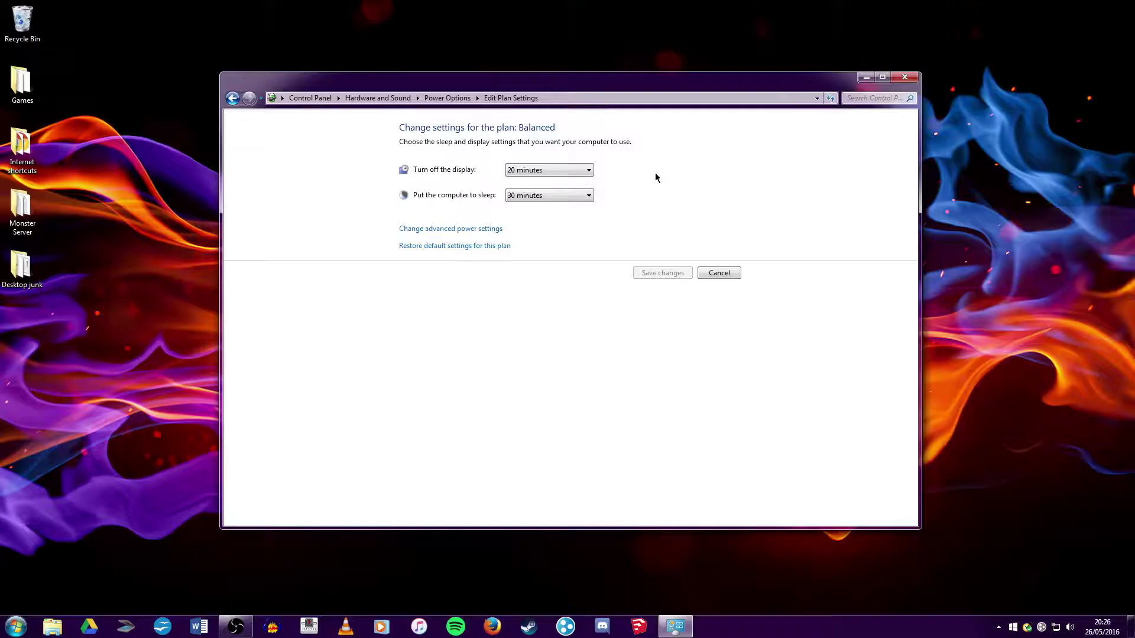
pyautogui.click(905, 80)
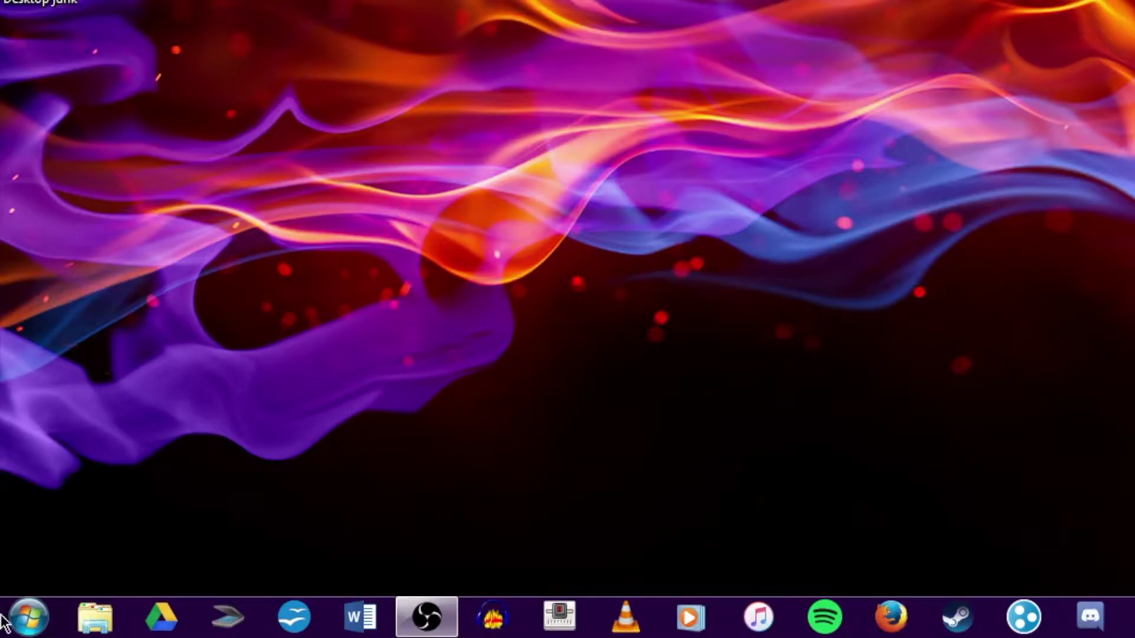
# - Open the Start menu to search for a program
pyautogui.click(24, 620)
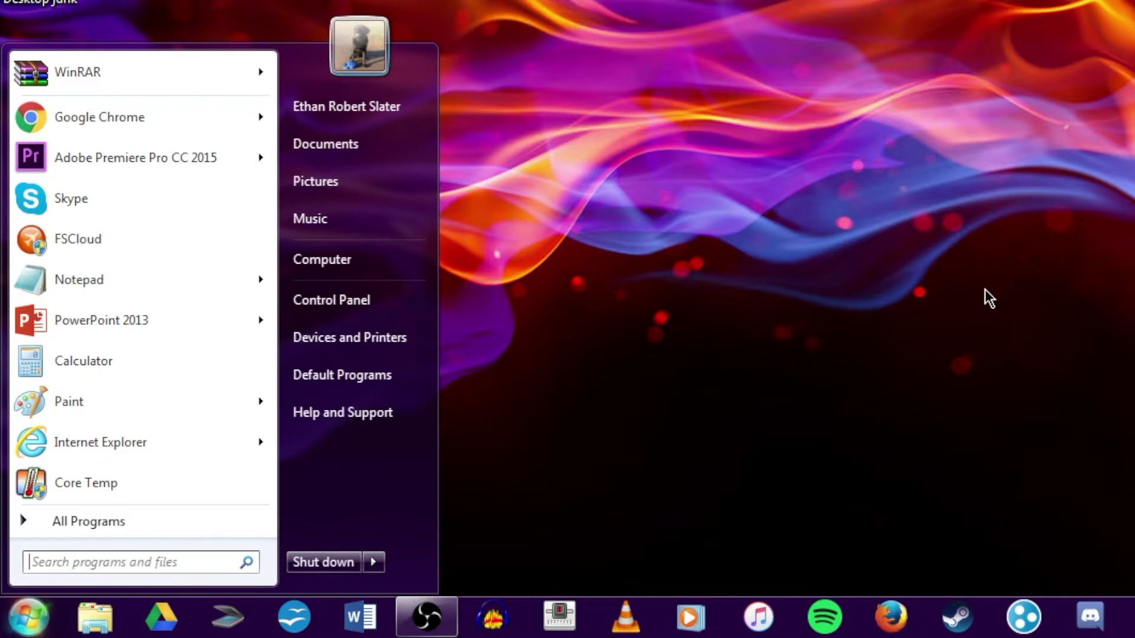
# - Launch cmd from Start search and run 'powercfg -devicequery wake_armed'
pyautogui.write('cmd')
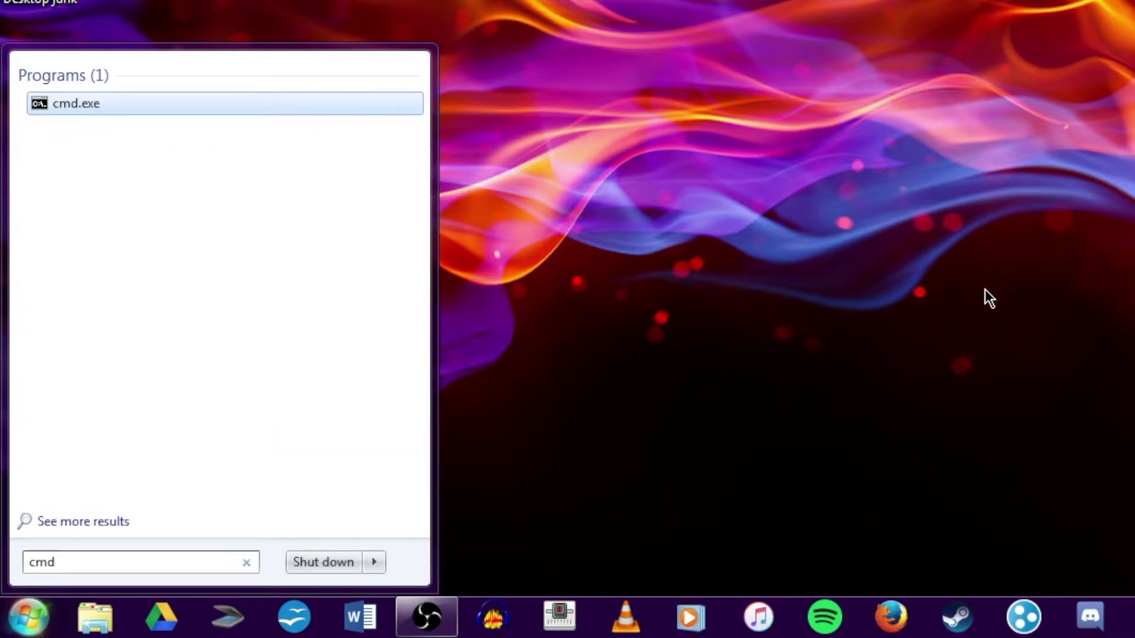
pyautogui.press('Return')
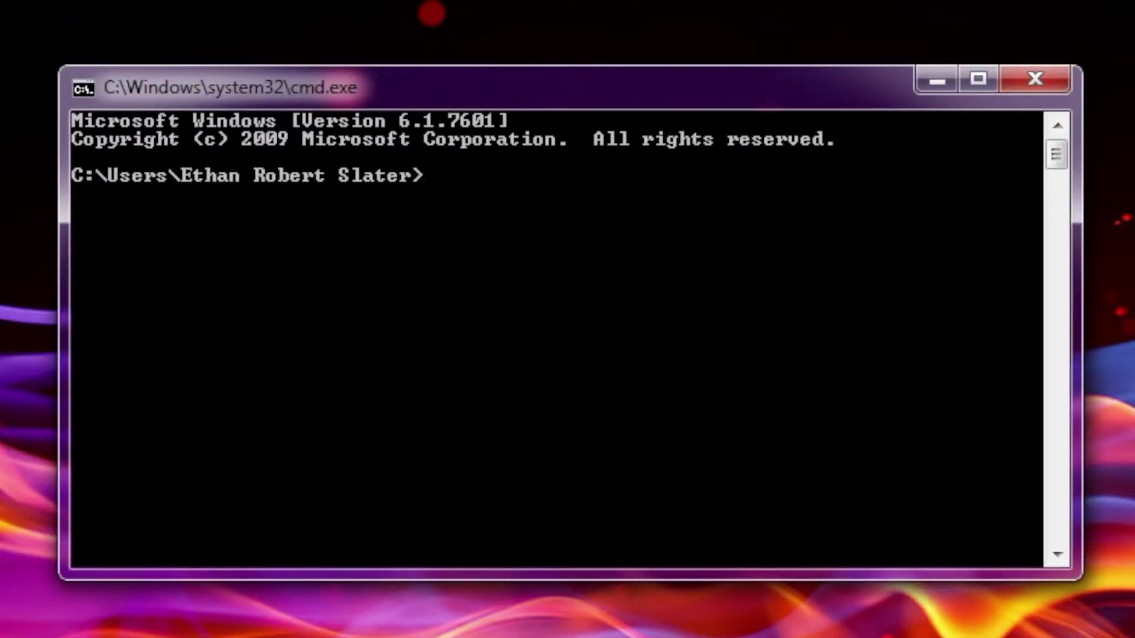
pyautogui.write('powercfg')
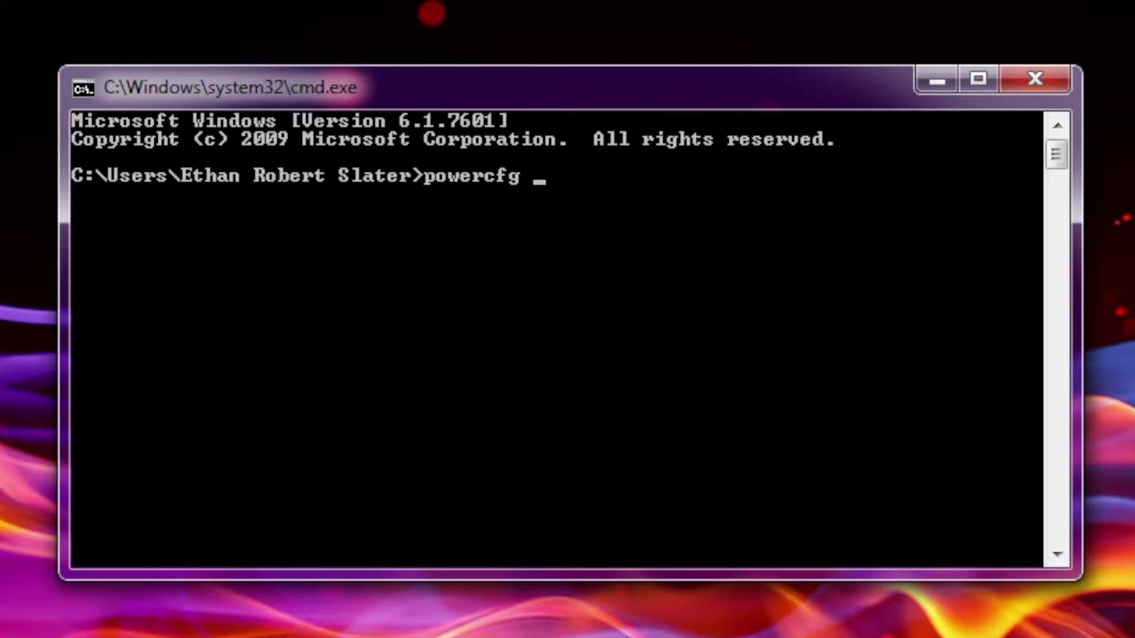
pyautogui.write('-devicequ')
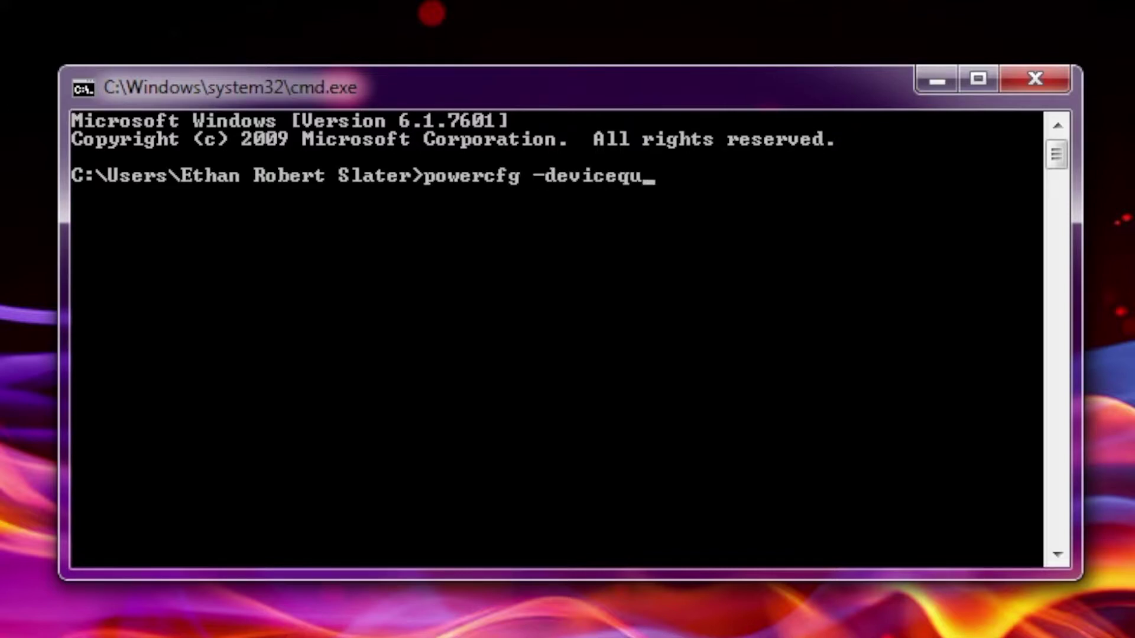
pyautogui.write('ery wak')
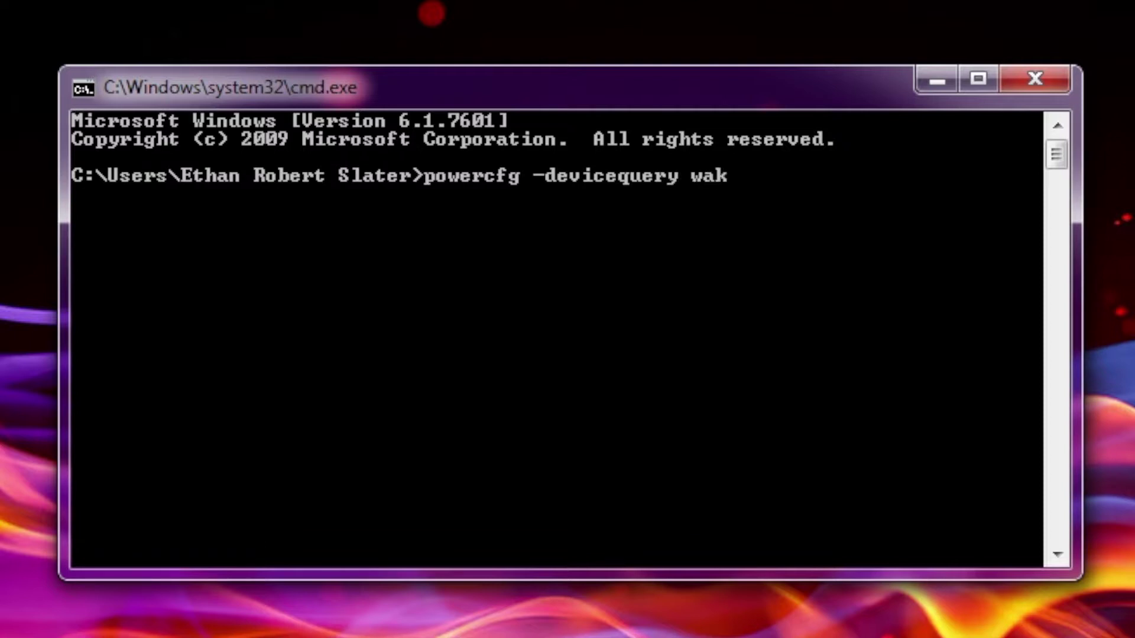
pyautogui.write('e_armed')
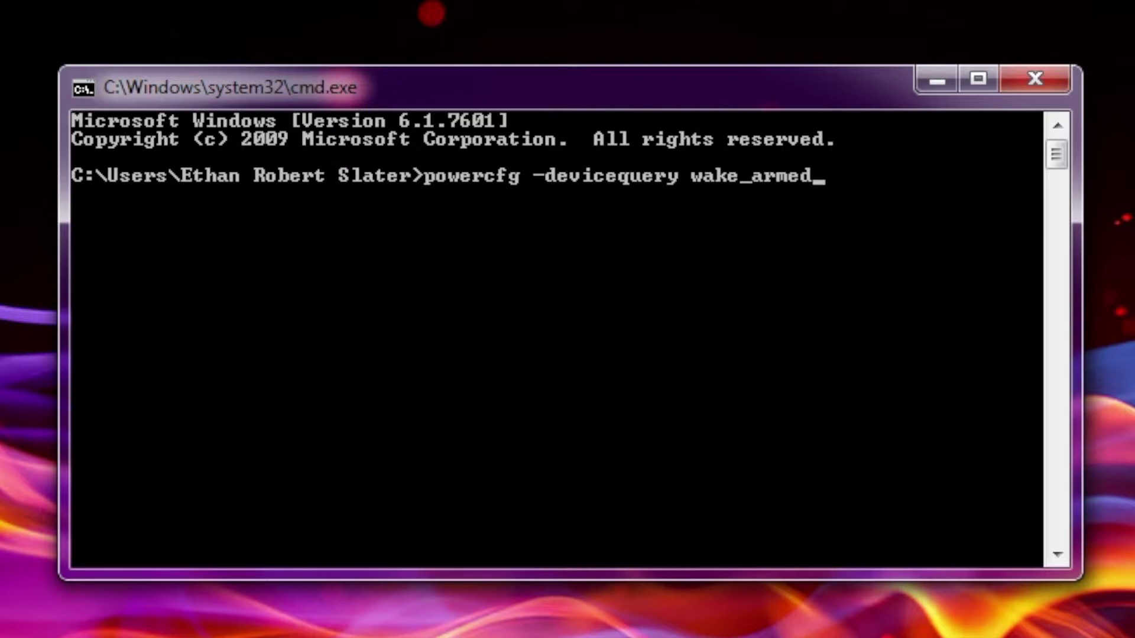
pyautogui.press('Return')
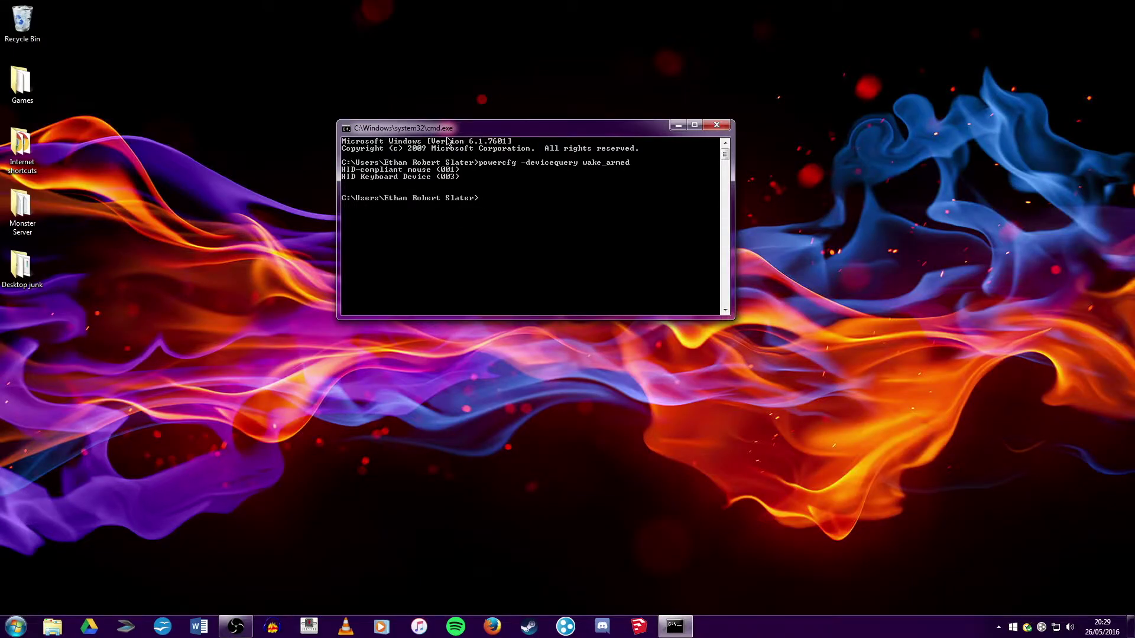
# - Move the Command Prompt window to the upper left and reopen the Start menu
pyautogui.moveTo(455, 128); pyautogui.dragTo(222, 74)
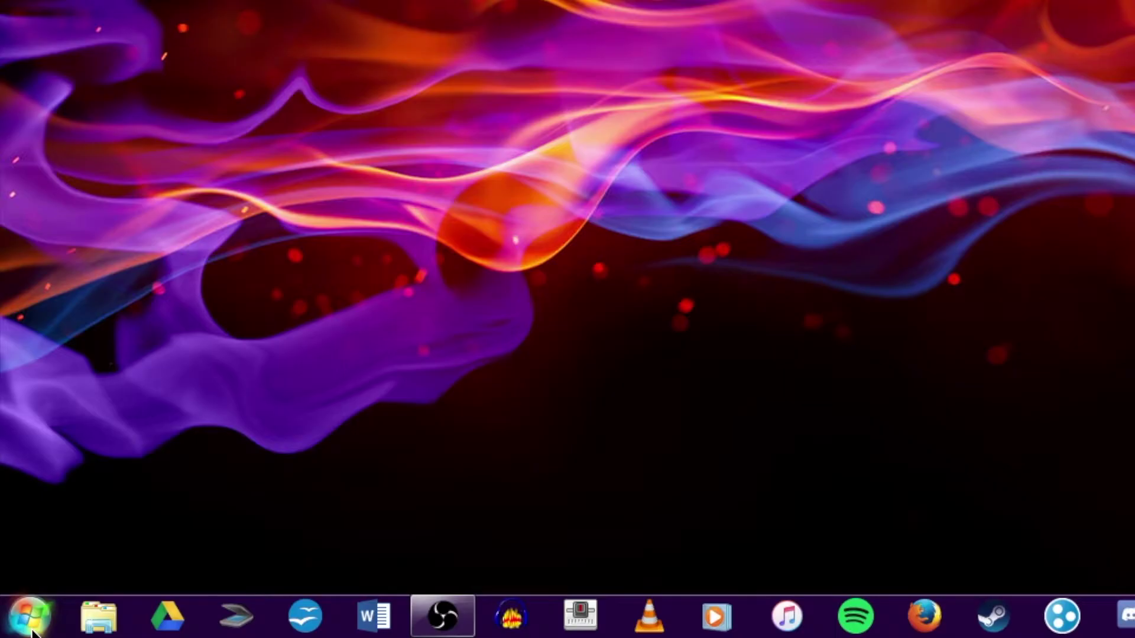
pyautogui.click(16, 626)
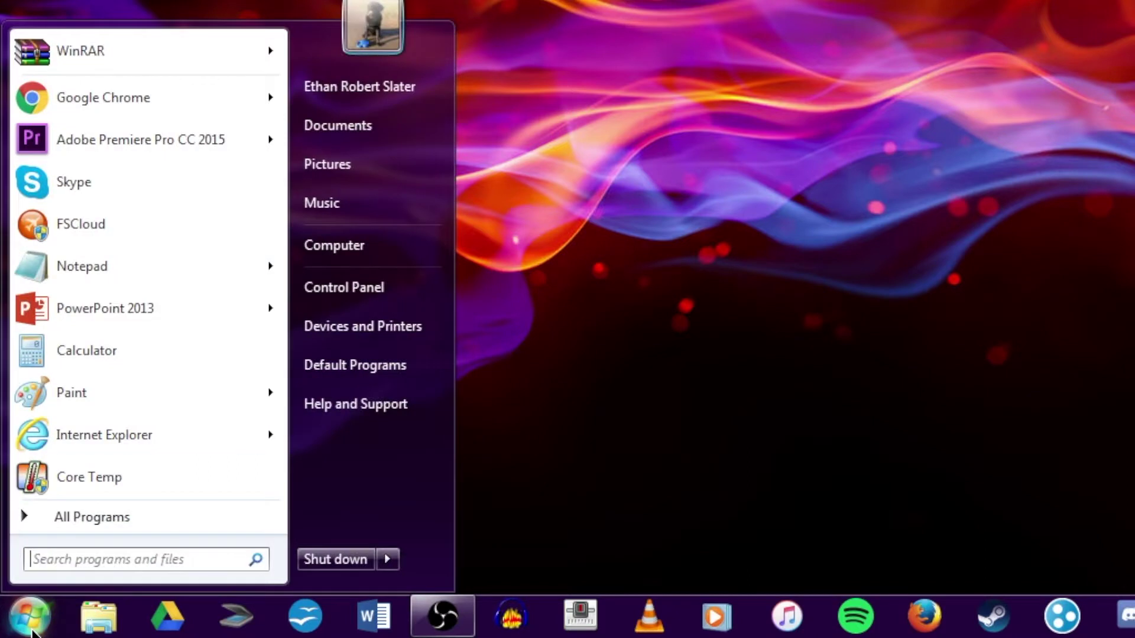
# - Open Device Manager from Hardware and Sound and place it beside Control Panel and the command window
pyautogui.click(409, 295)
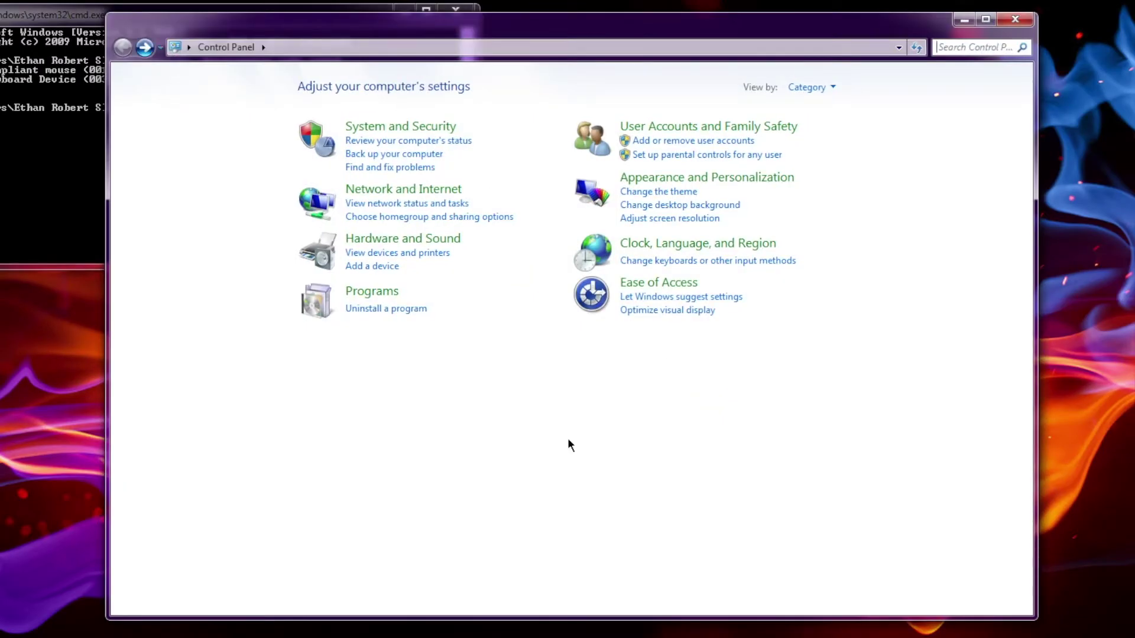
pyautogui.click(438, 238)
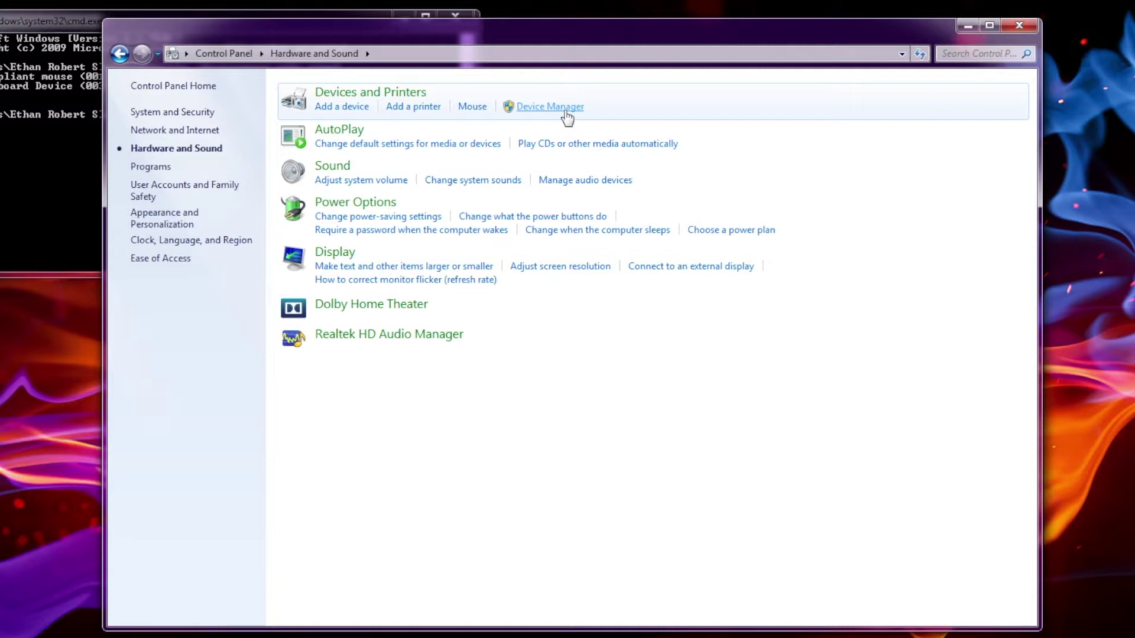
pyautogui.click(567, 114)
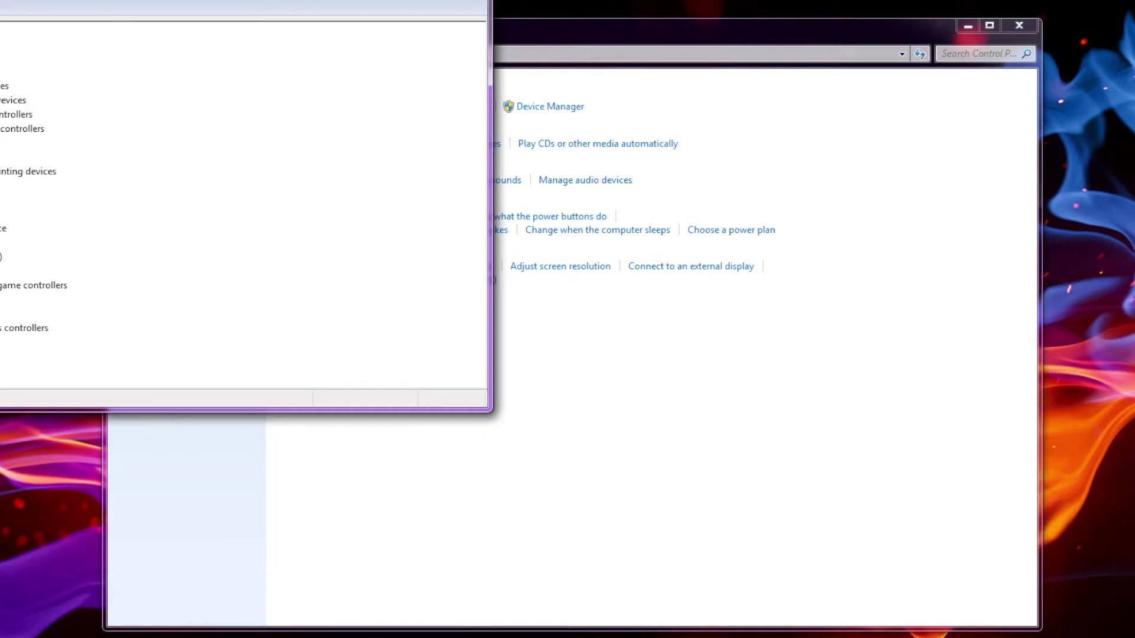
pyautogui.moveTo(130, 11); pyautogui.dragTo(479, 56)
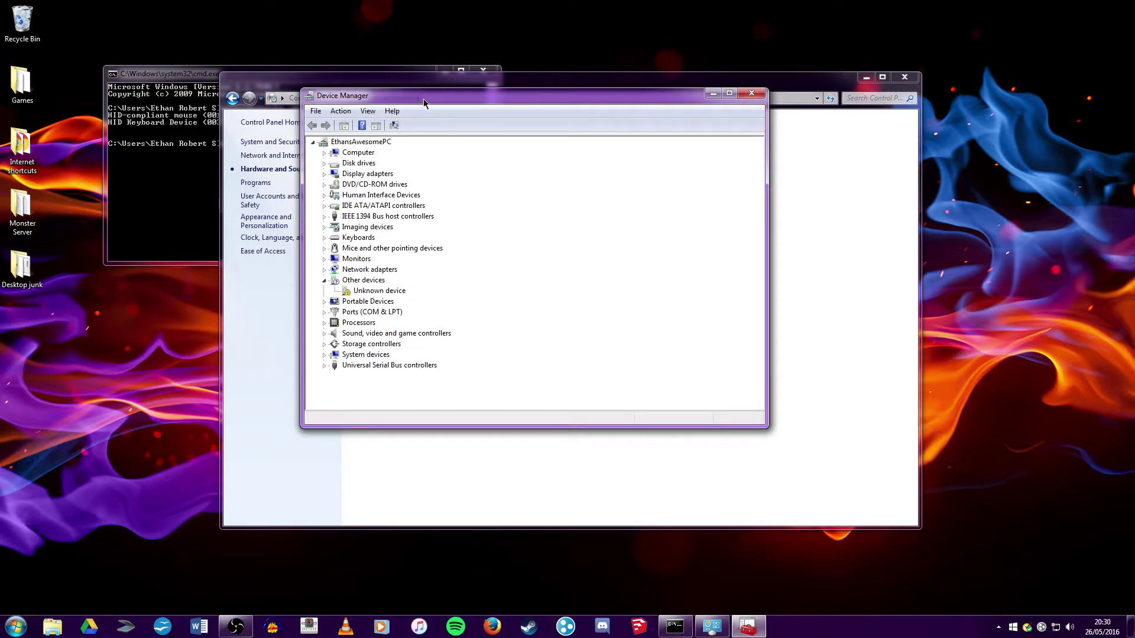
pyautogui.moveTo(424, 99); pyautogui.dragTo(641, 121)
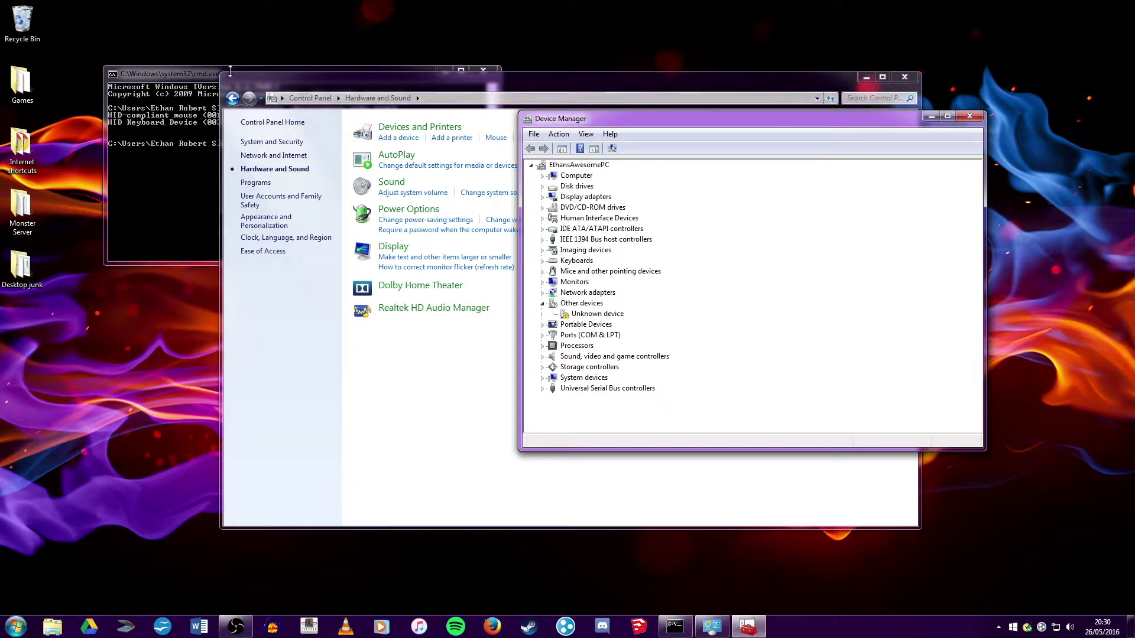
pyautogui.click(195, 84)
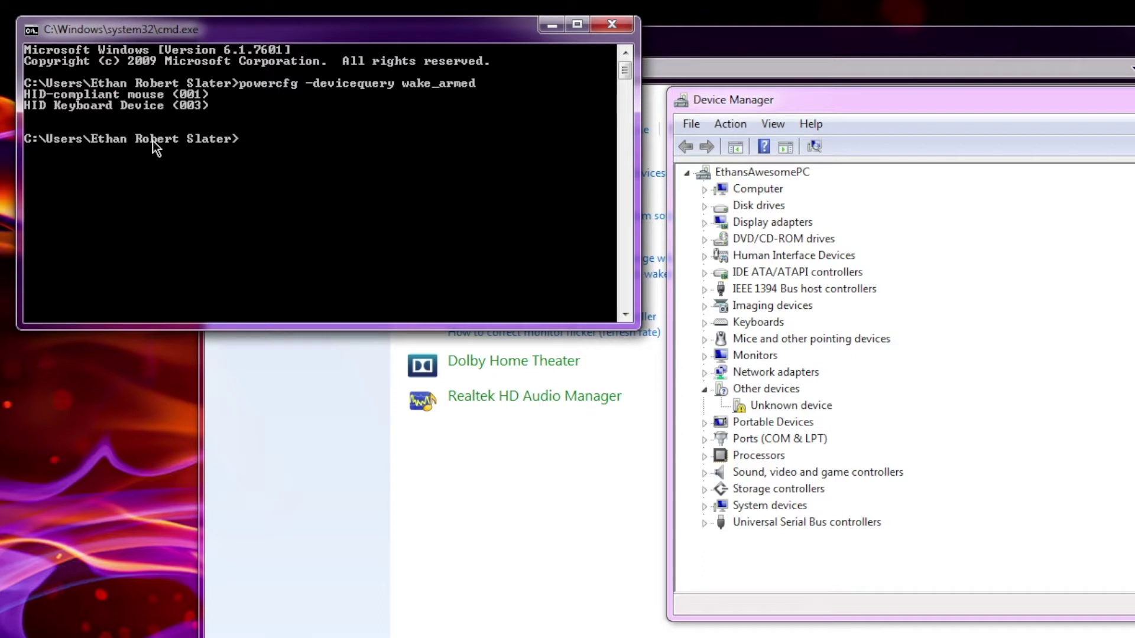
# - Expand the Keyboards category in Device Manager and select HID Keyboard Device
pyautogui.click(705, 206)
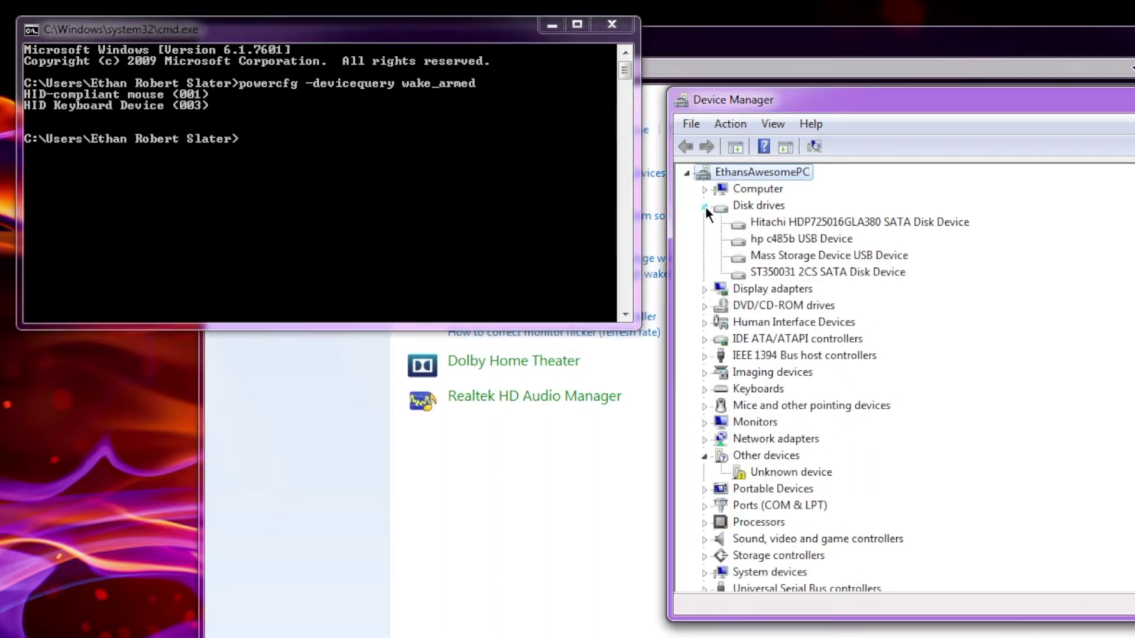
pyautogui.click(705, 207)
pyautogui.click(704, 224)
pyautogui.click(704, 224)
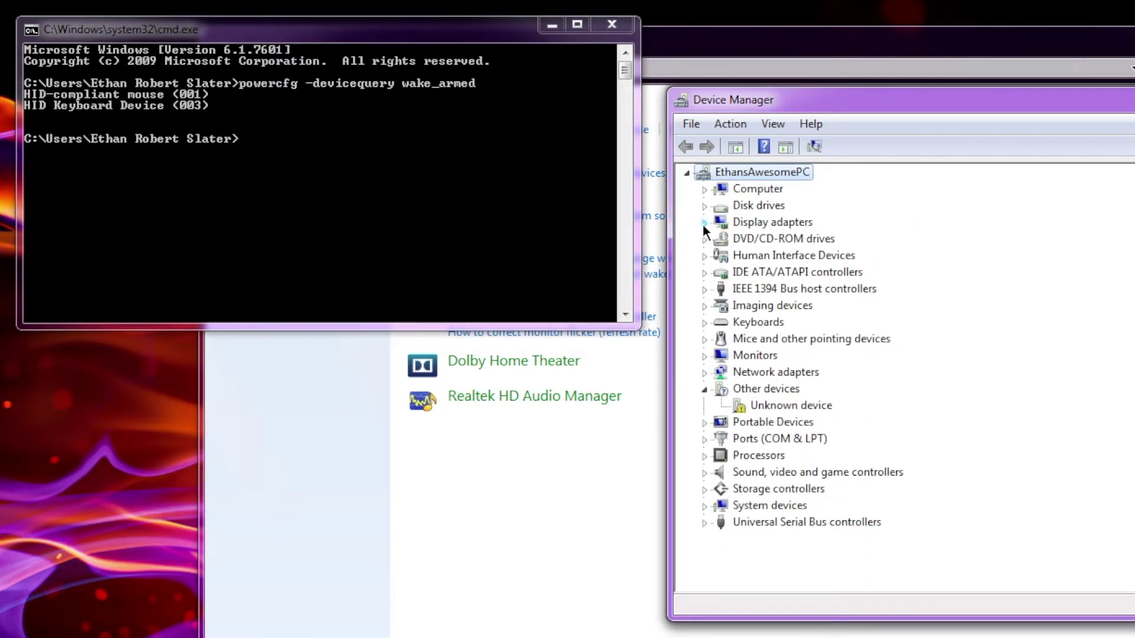
pyautogui.click(705, 323)
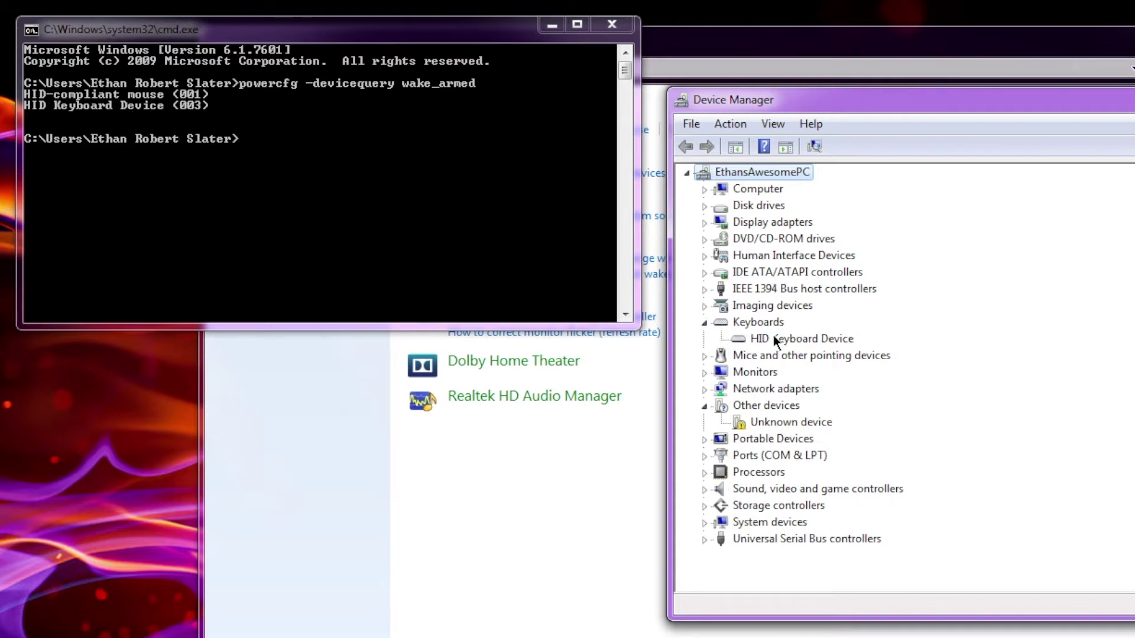
pyautogui.click(809, 338)
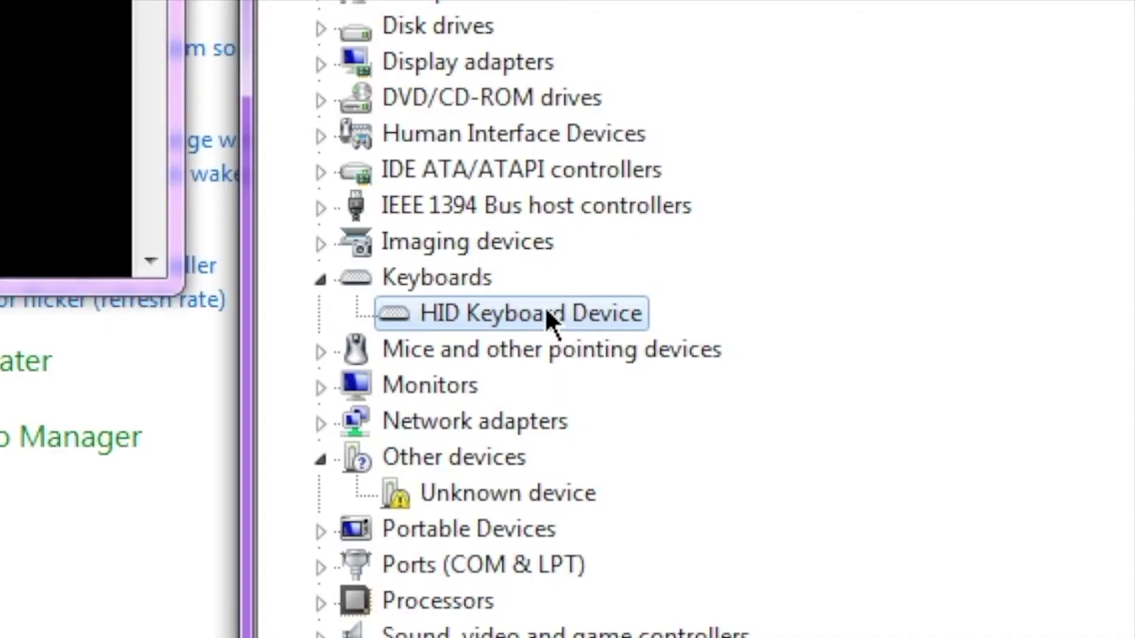
# - Change the keyboard's 'Allow this device to wake the computer' option under Power Management and confirm with OK
pyautogui.rightClick(545, 311)
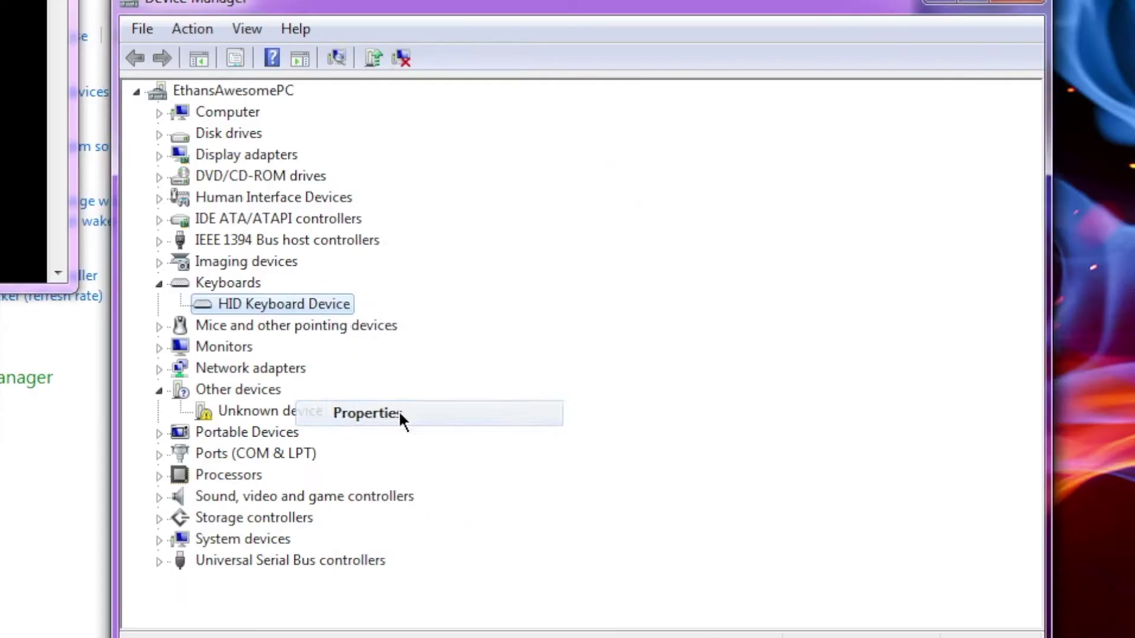
pyautogui.click(725, 496)
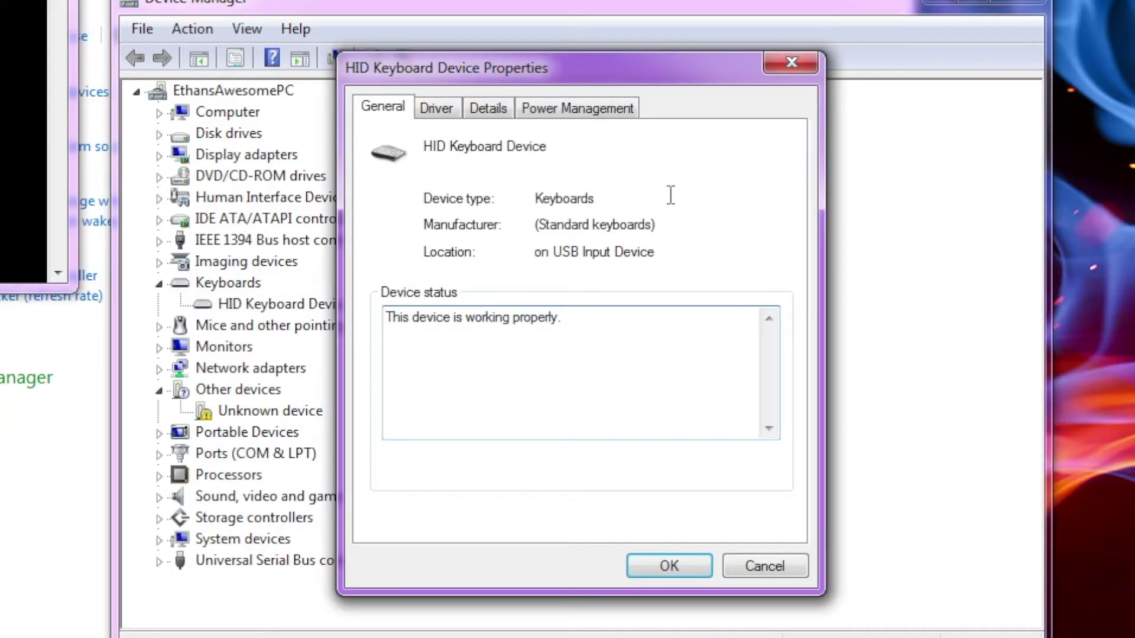
pyautogui.click(564, 105)
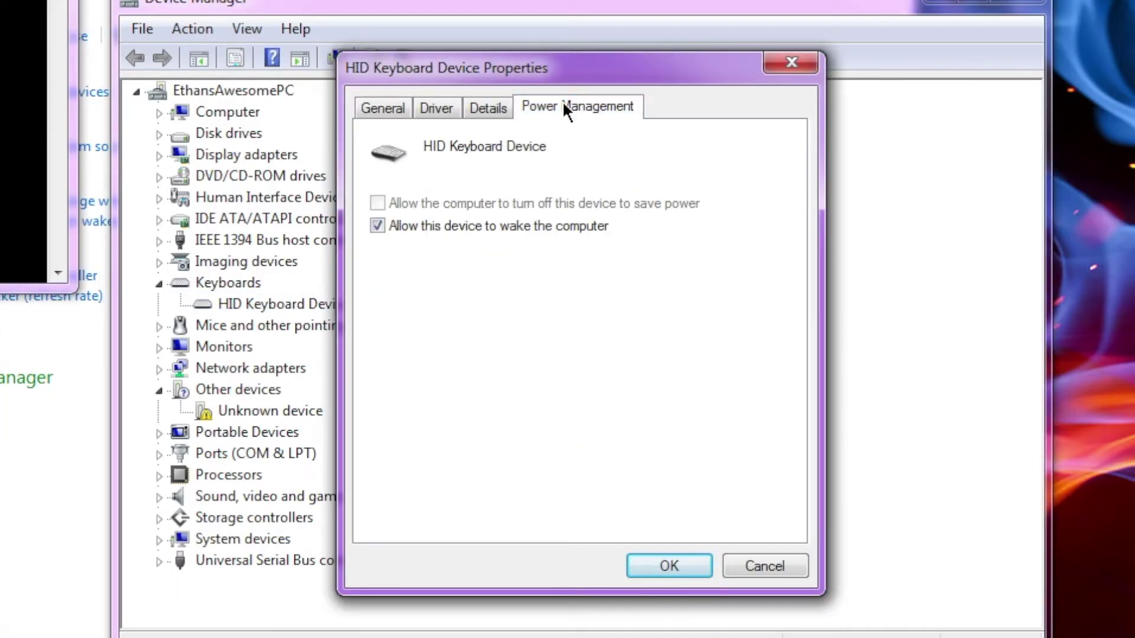
pyautogui.click(378, 225)
pyautogui.click(679, 568)
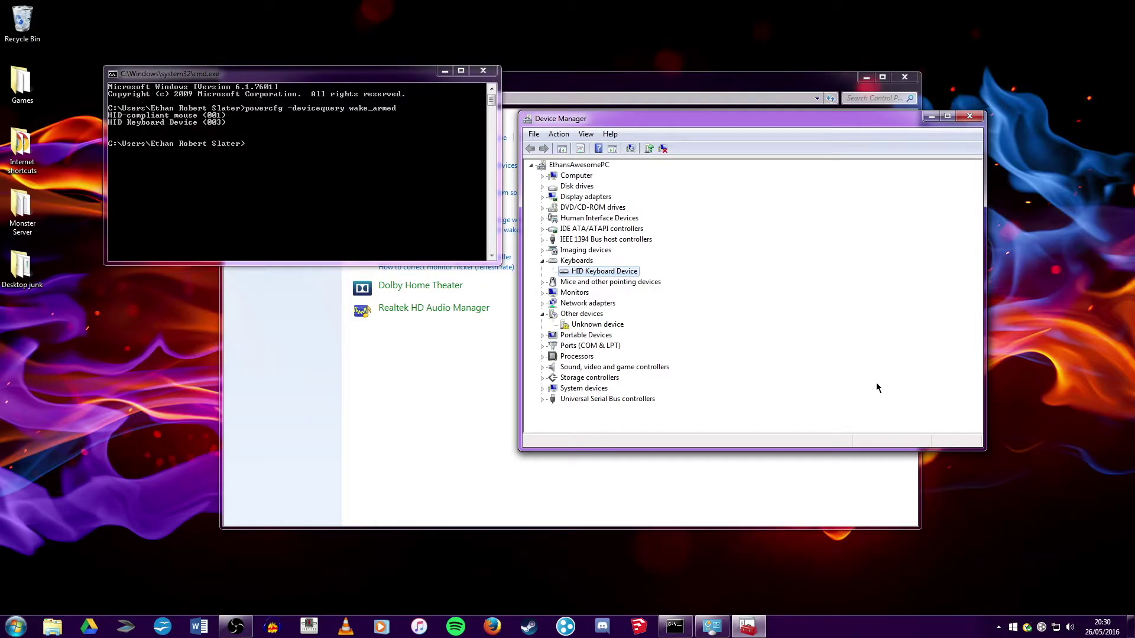
# - Close the remaining Device Manager, Command Prompt and Control Panel windows with Alt+F4
pyautogui.rightClick(611, 273)
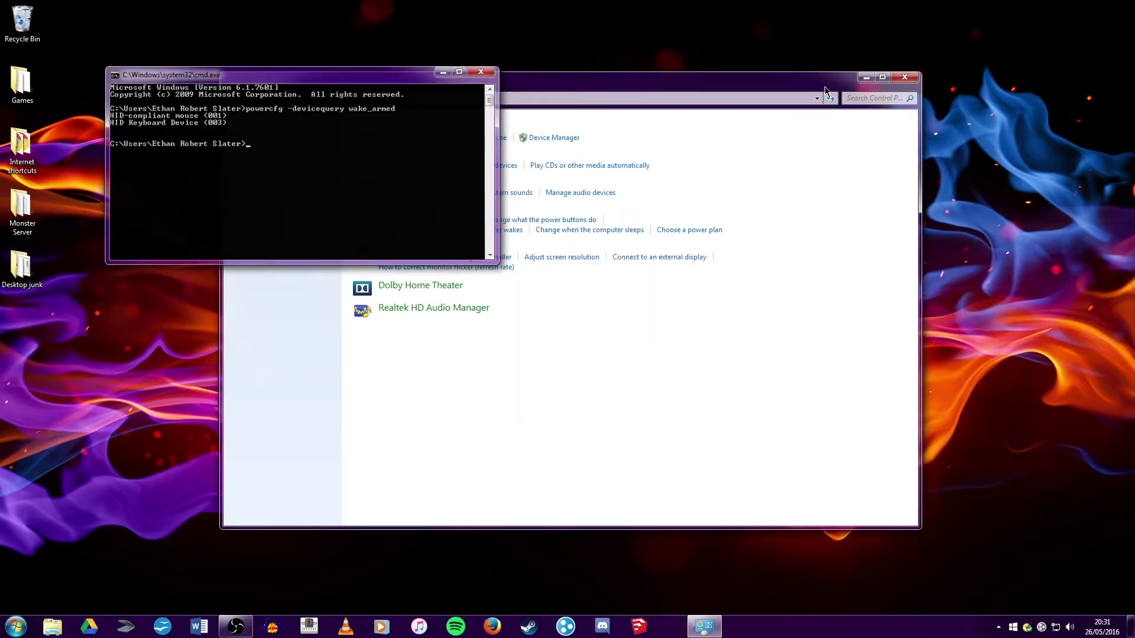
pyautogui.hotkey('alt', 'F4')
pyautogui.hotkey('alt', 'F4')
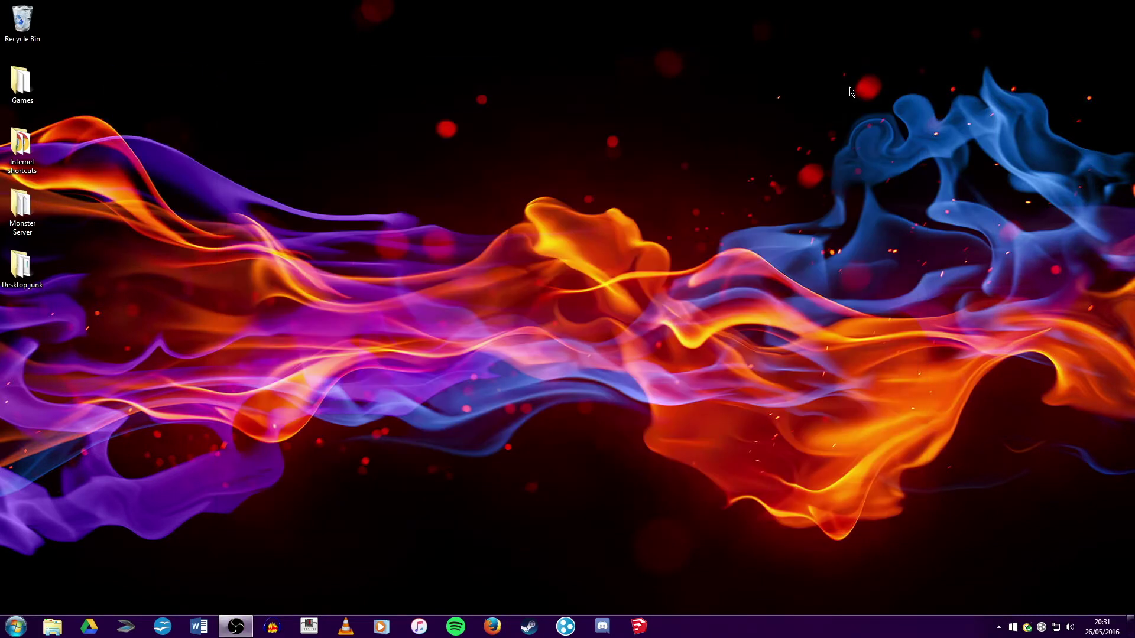